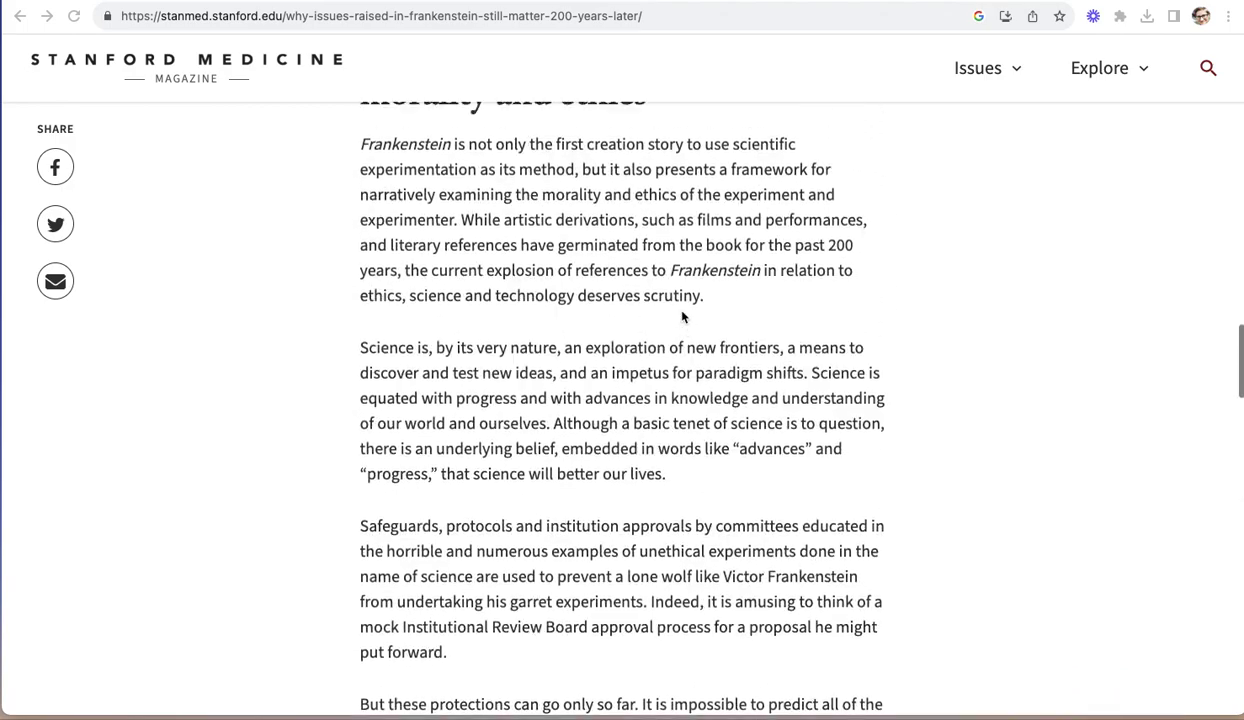
# Look over the Stanford Medicine article on why Frankenstein matters, going back to its title and introduction.
pyautogui.scroll(-2, 683, 317)
pyautogui.scroll(15, 683, 317)
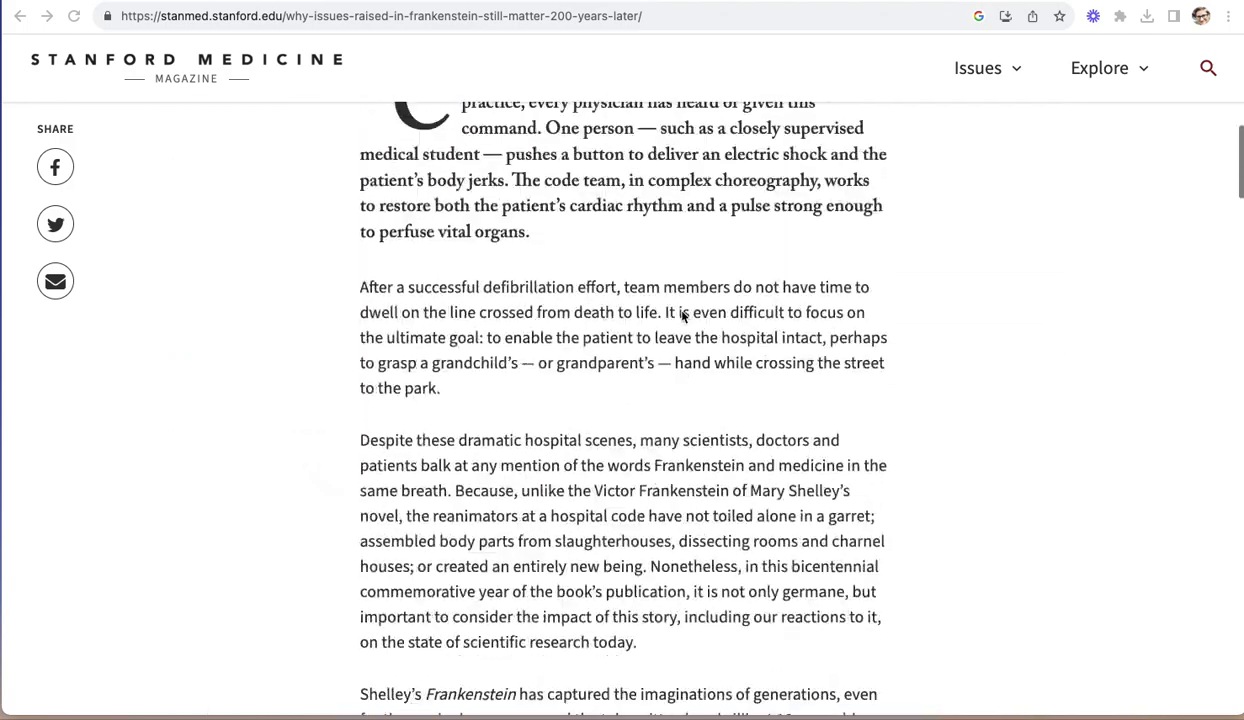
pyautogui.scroll(5, 683, 317)
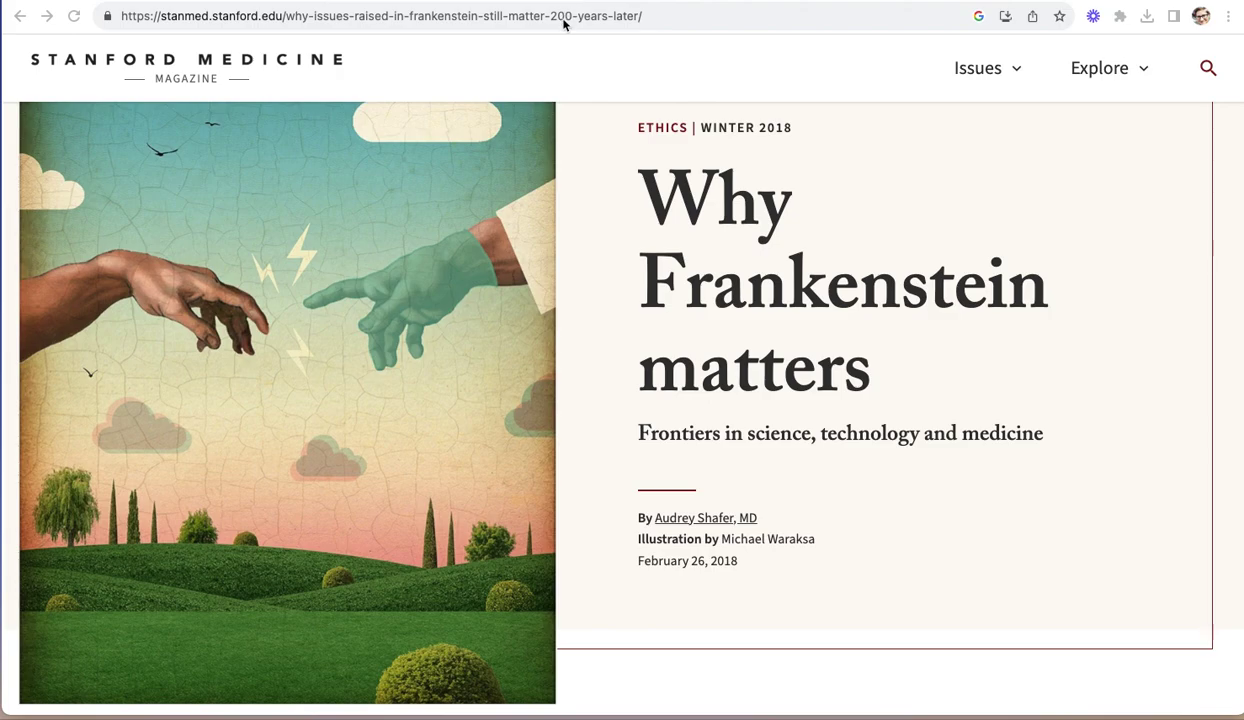
# Switch to the Diffit packet on Frankenstein and review its adapted passage, summary, vocabulary, questions and open-ended prompts.
pyautogui.click(740, 2)
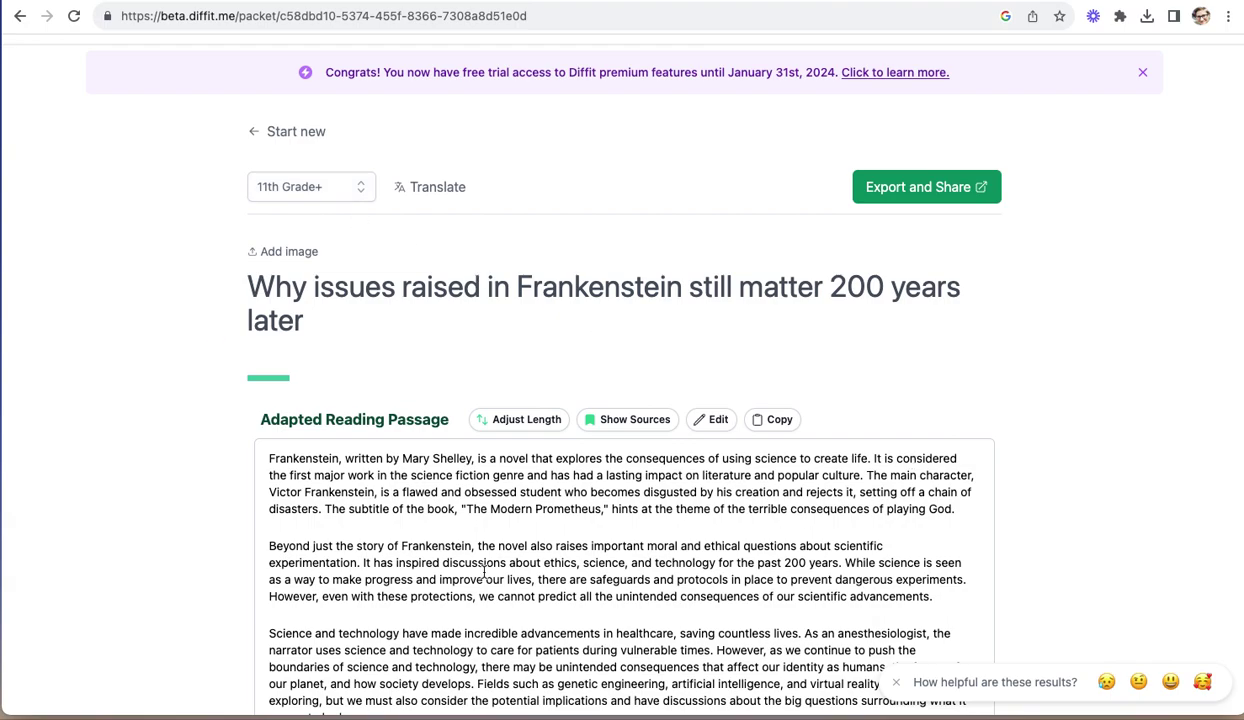
pyautogui.scroll(-5, 484, 572)
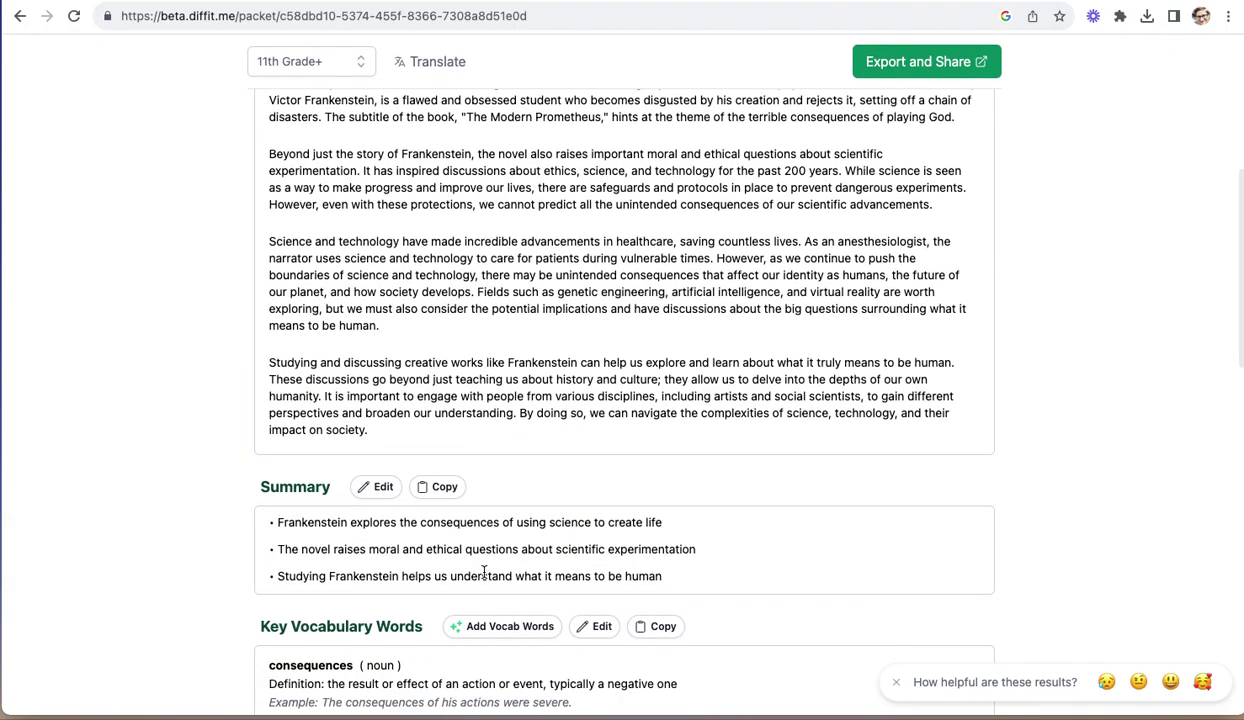
pyautogui.scroll(-7, 484, 572)
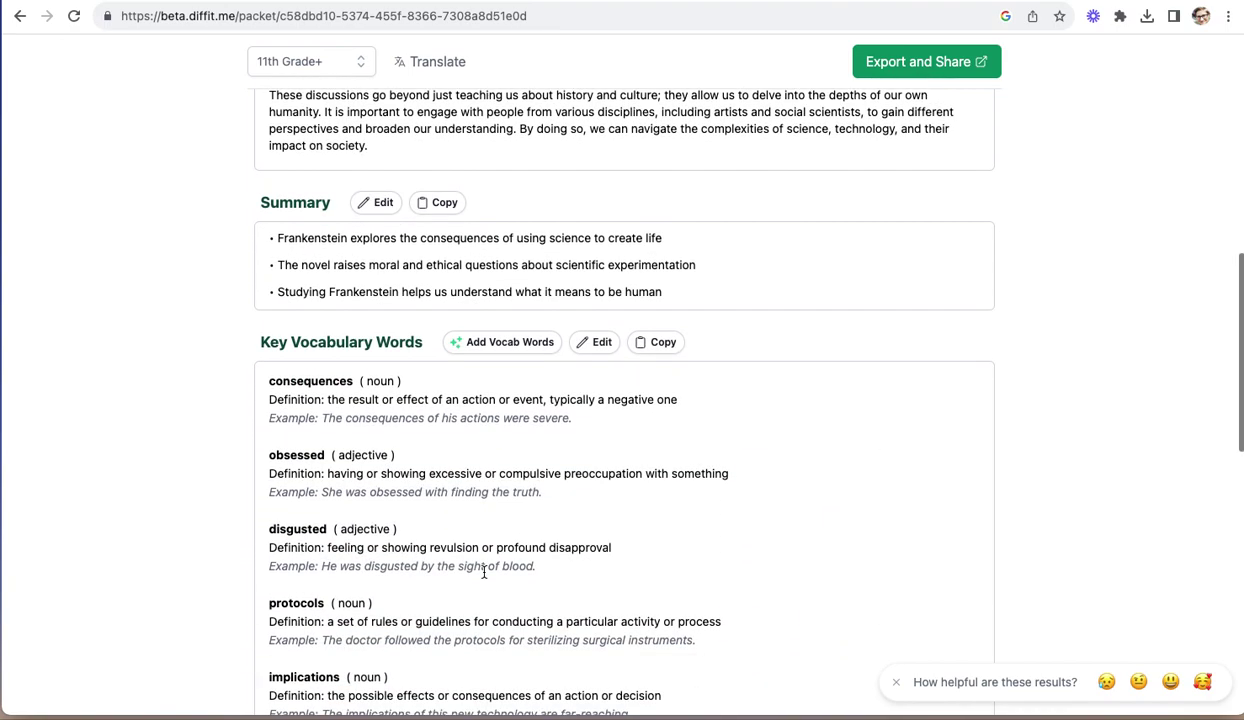
pyautogui.scroll(-5, 484, 572)
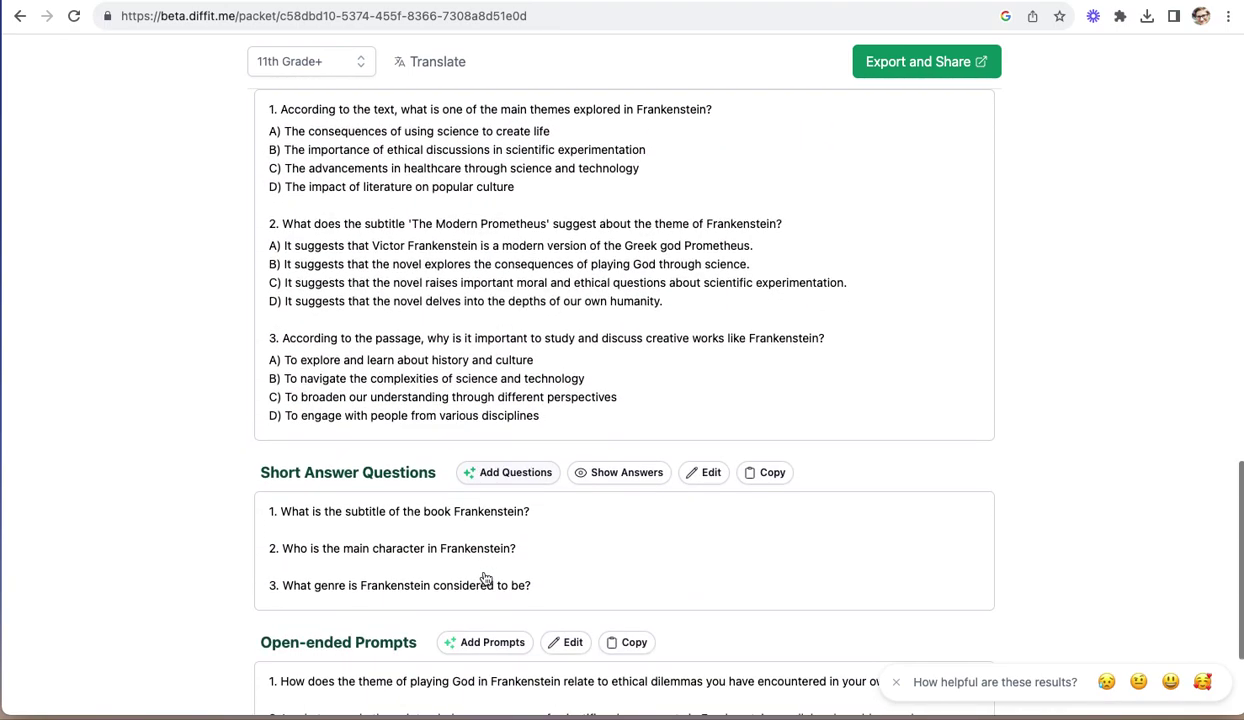
pyautogui.scroll(-3, 484, 578)
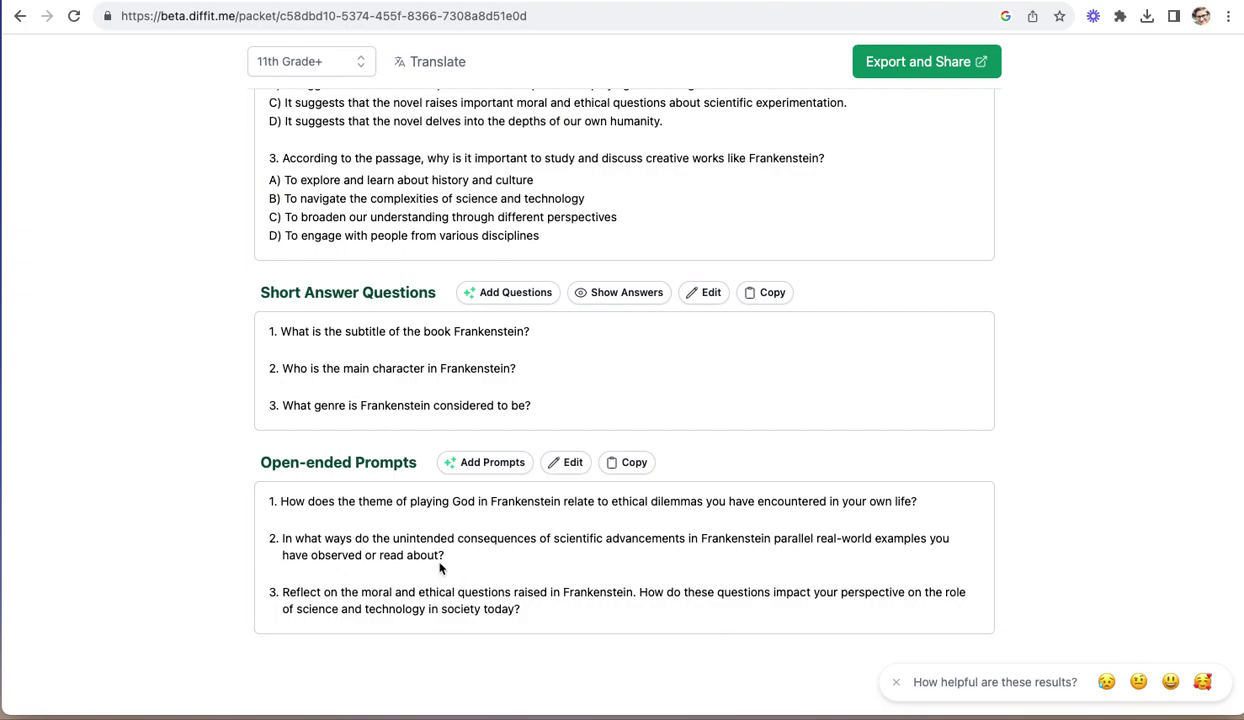
# Switch to the ChatGPT Frankenstein conversation and examine the panel-host prompt and the letter's sentence stems, mini-sub questions and concept glossaries.
pyautogui.click(775, 1)
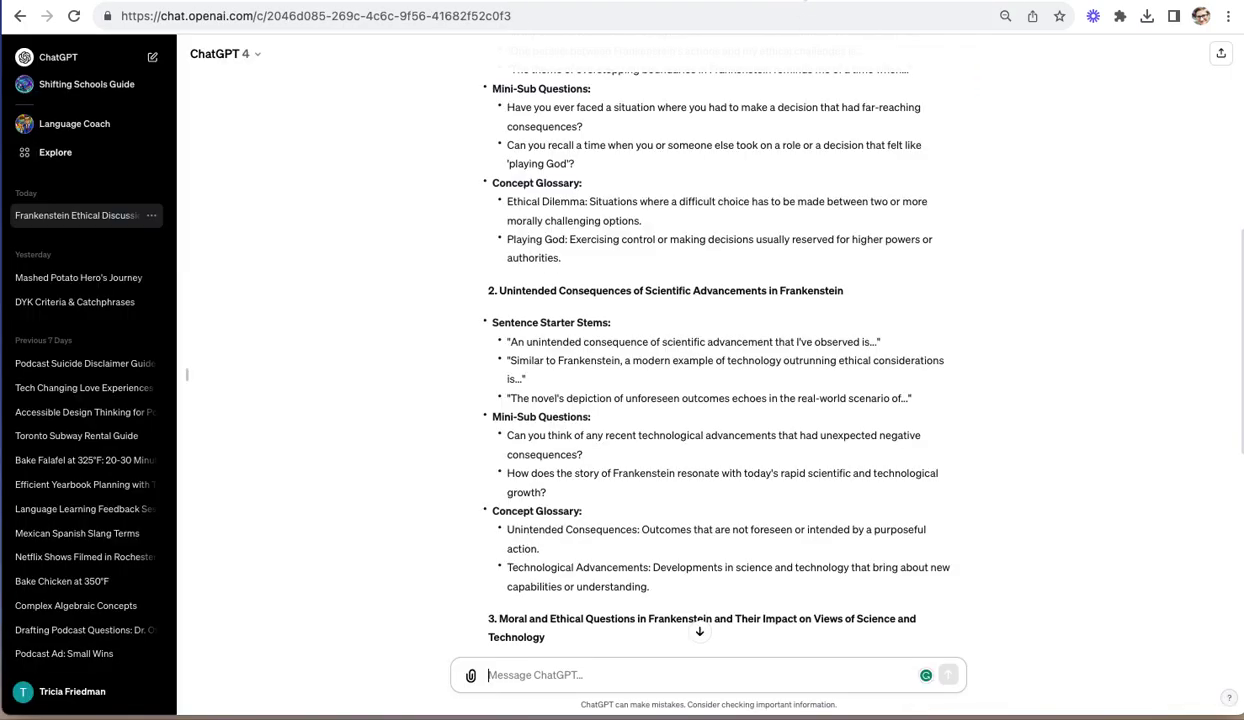
pyautogui.scroll(5, 490, 167)
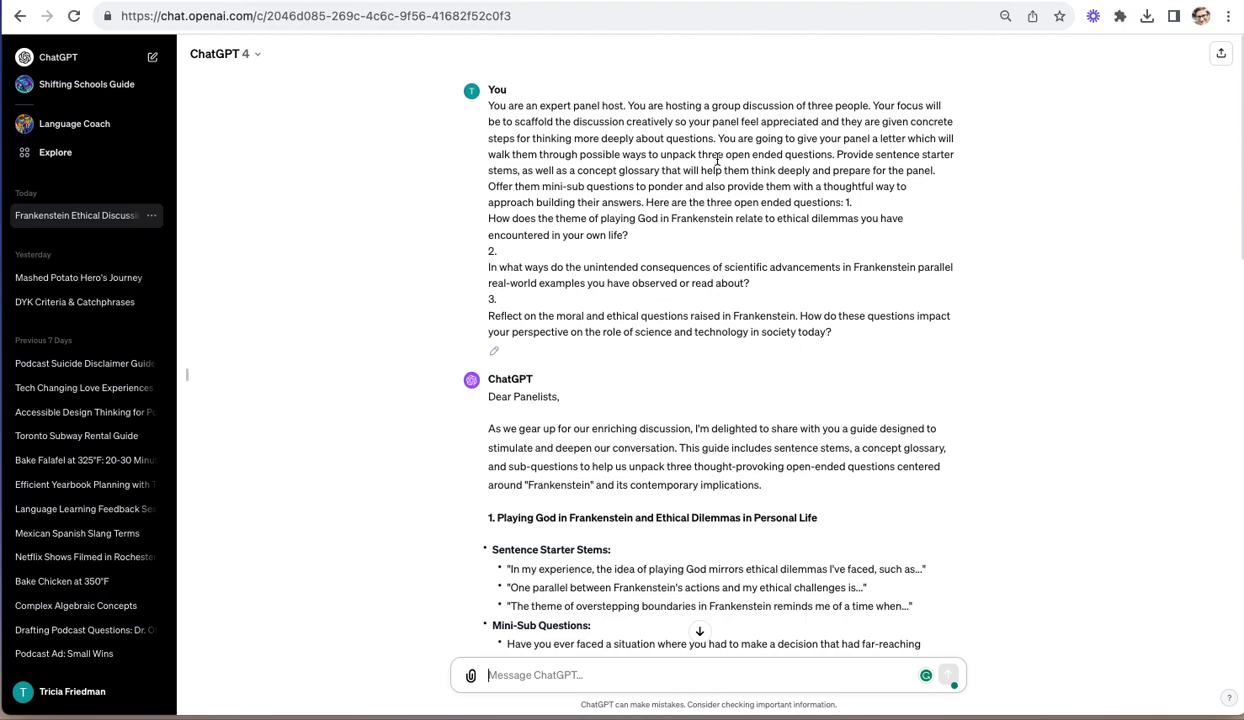
pyautogui.scroll(-2, 838, 340)
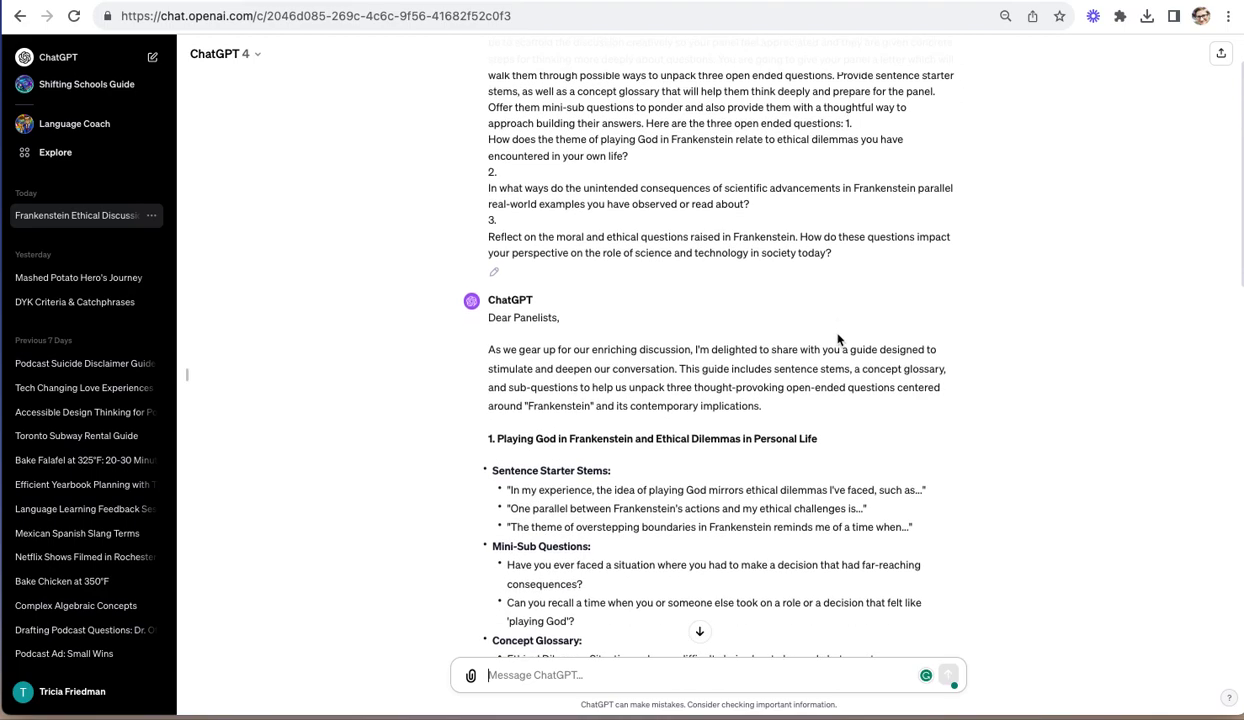
pyautogui.scroll(-4, 838, 340)
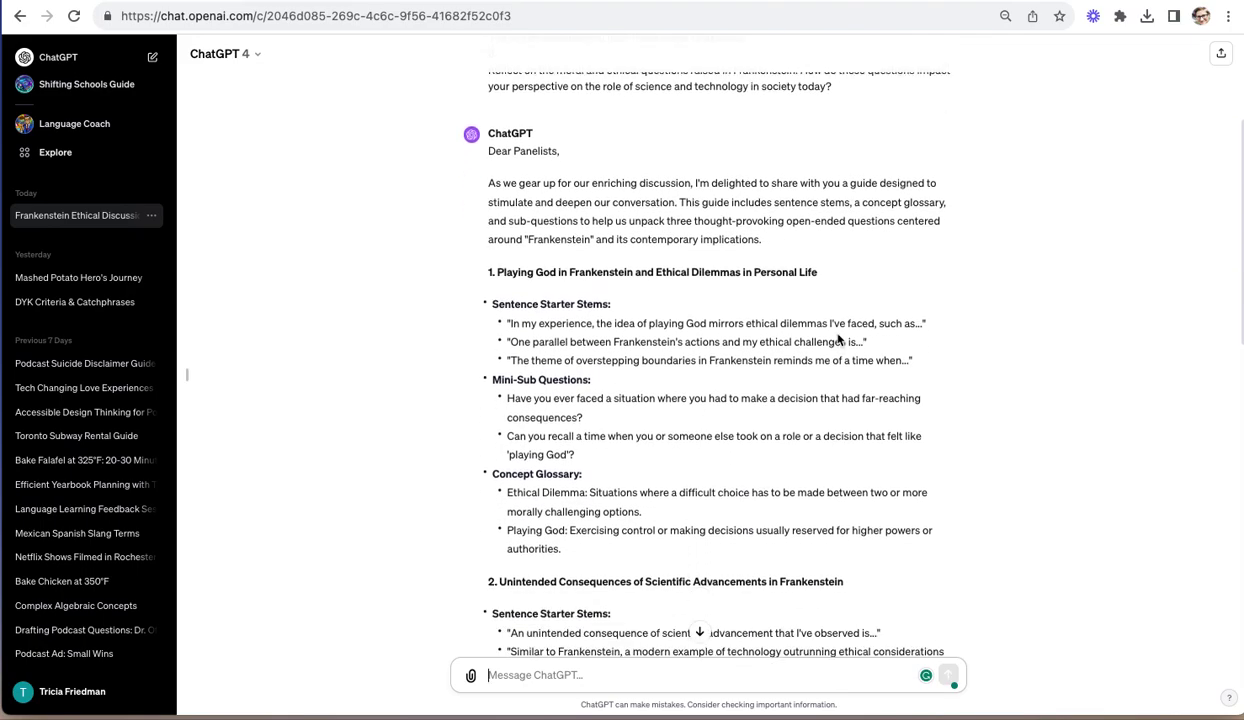
pyautogui.scroll(-3, 838, 340)
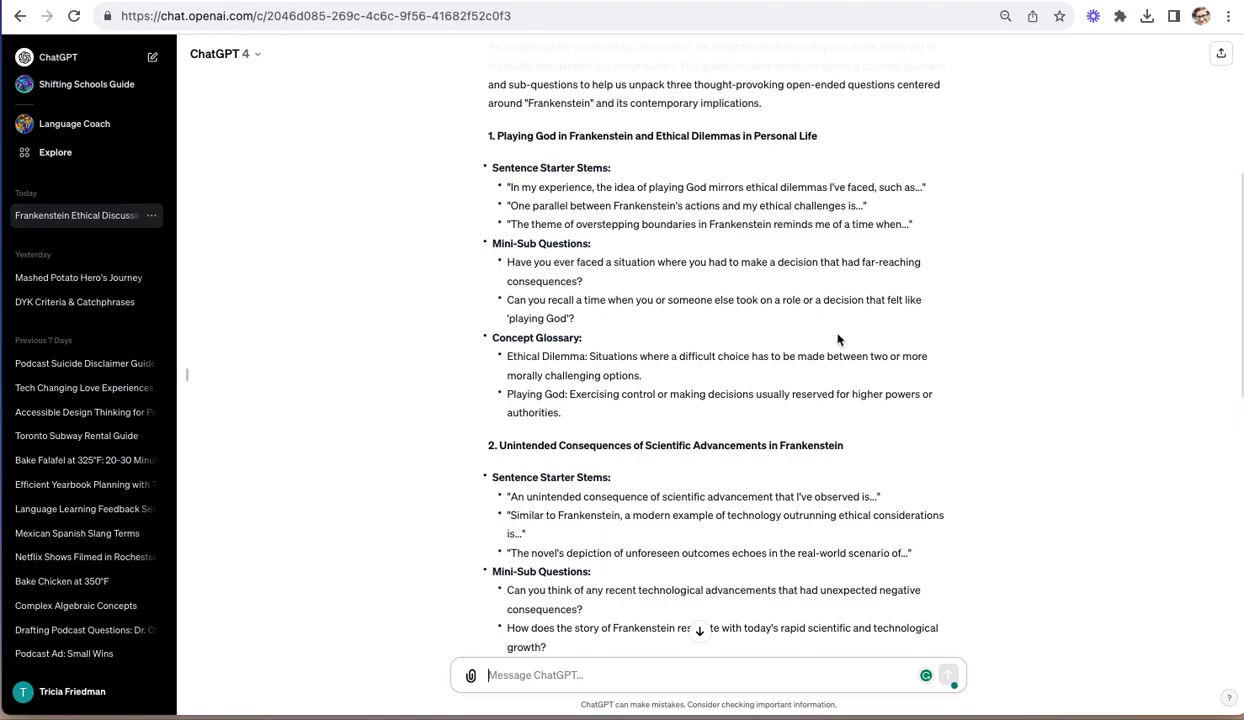
pyautogui.scroll(-6, 838, 340)
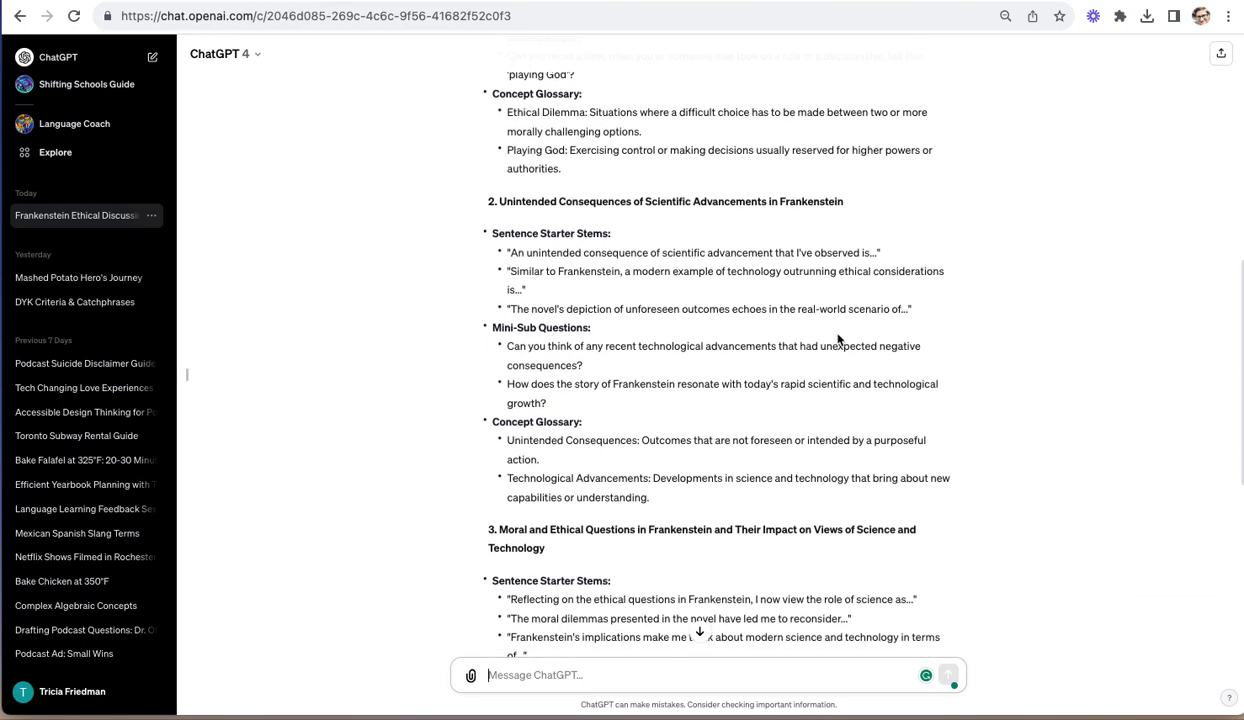
pyautogui.scroll(-6, 838, 340)
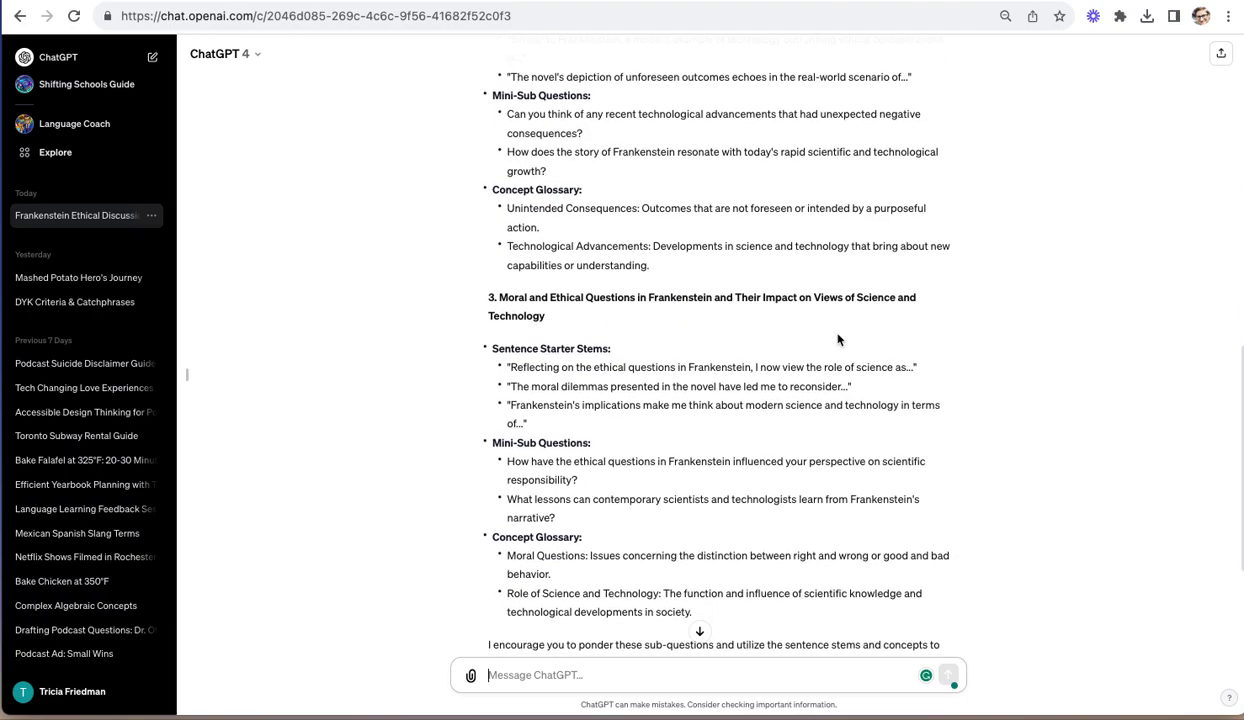
pyautogui.scroll(-1, 838, 340)
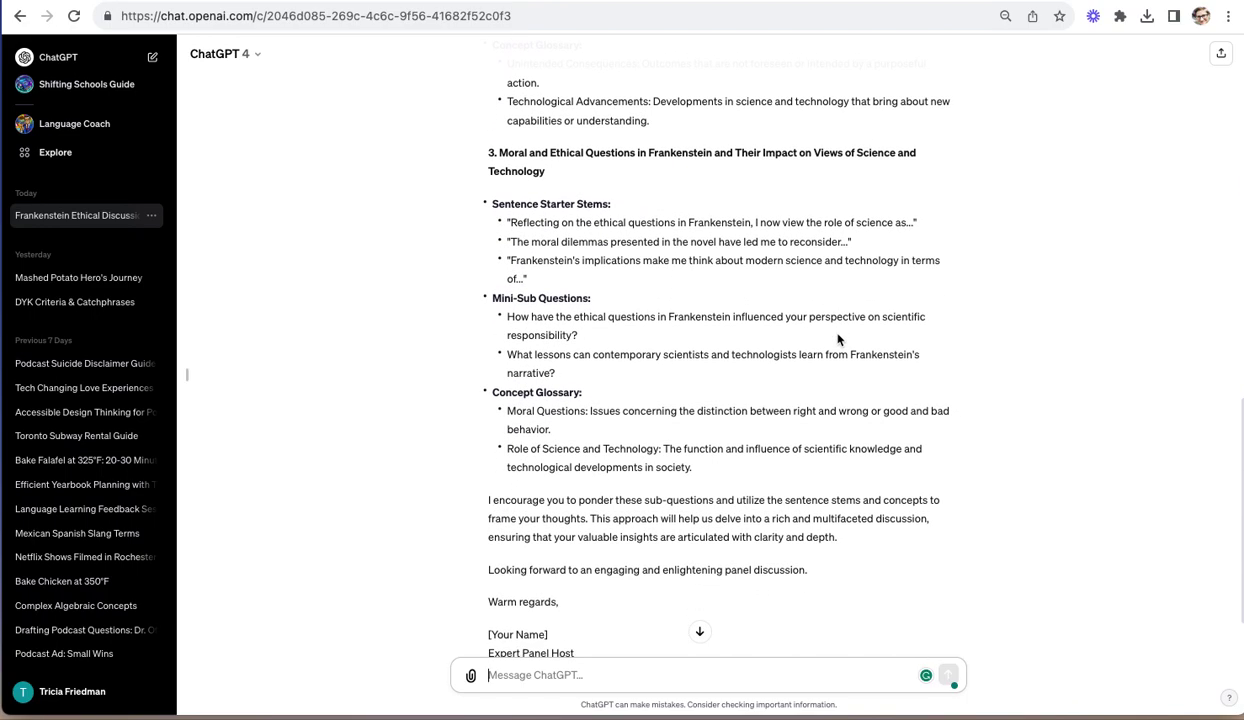
pyautogui.scroll(-1, 838, 340)
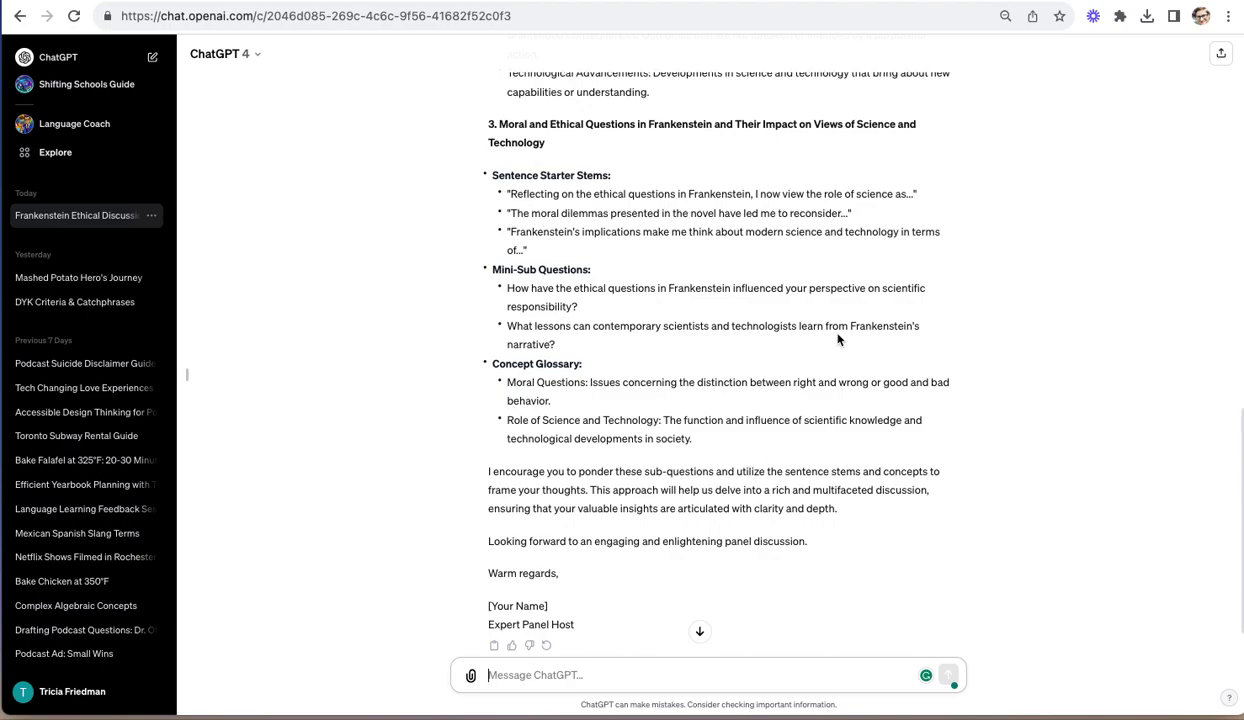
pyautogui.scroll(1, 838, 340)
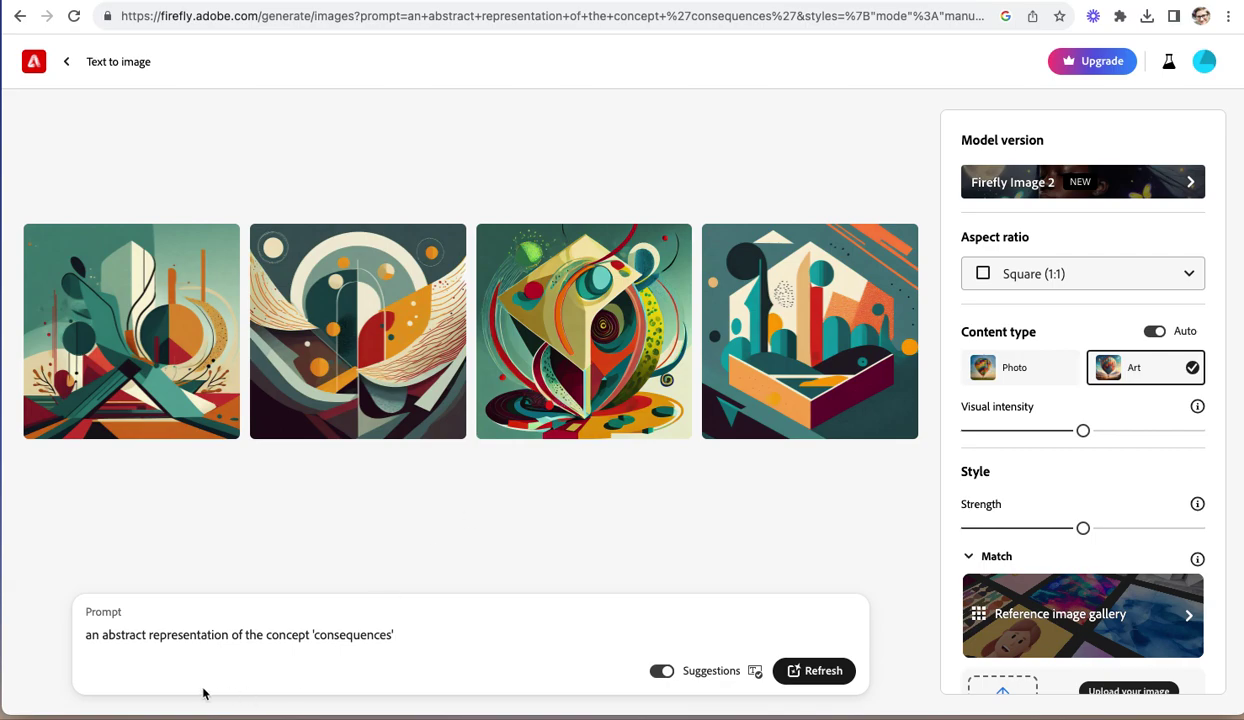
# Set the content type to Photo and generate new images for the prompt "an abstract representation of the concept 'consequences'".
pyautogui.click(92, 635)
pyautogui.click(986, 370)
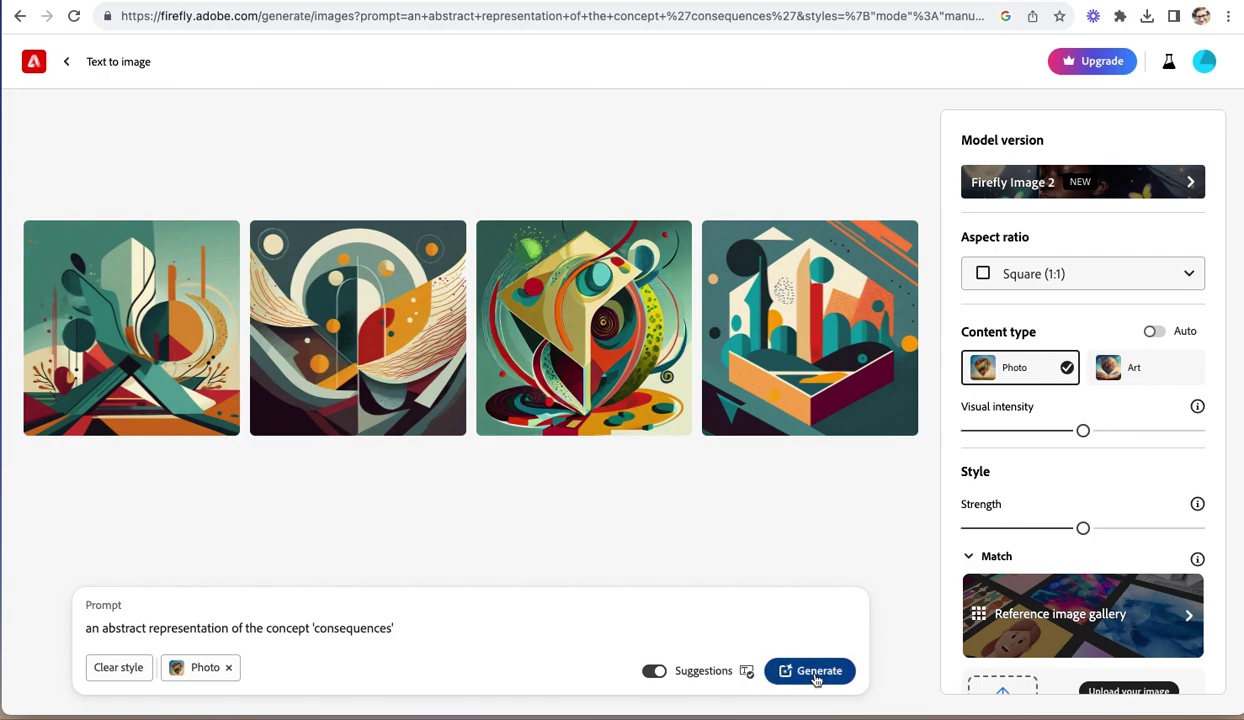
pyautogui.click(816, 675)
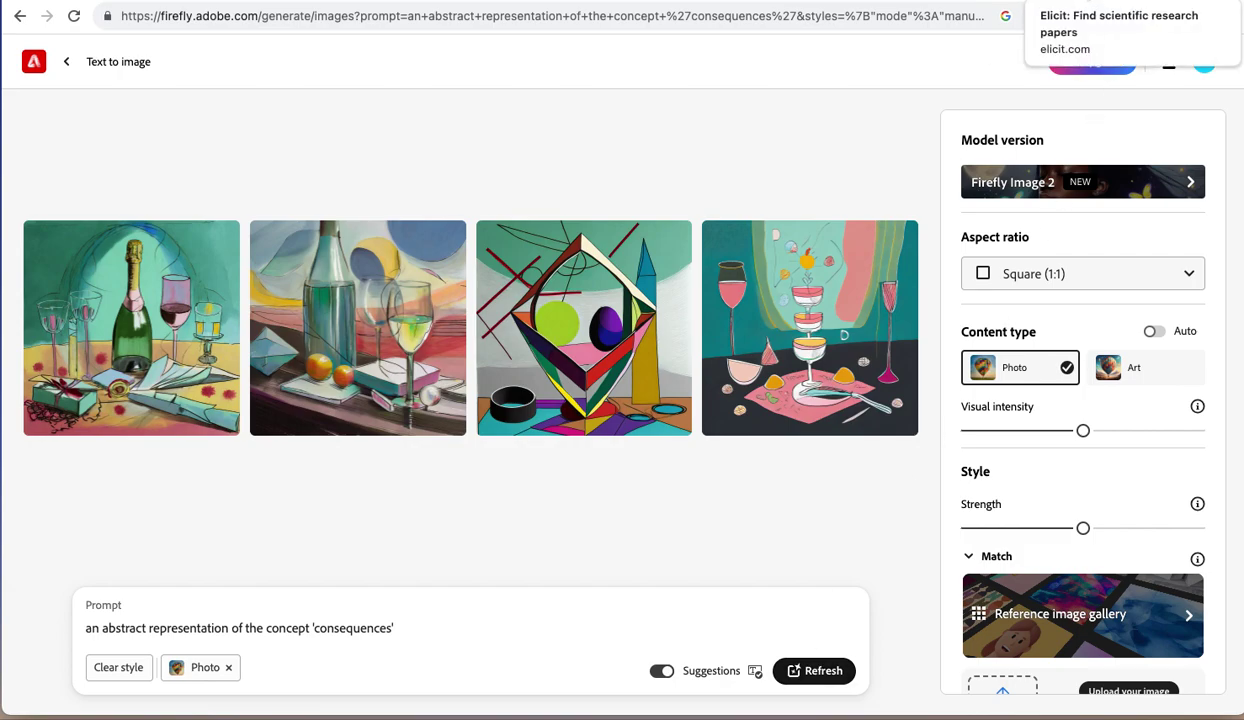
# Switch to Elicit and find papers for the question "Why is Frankenstein relevant to the study of AI ethics?".
pyautogui.click(1093, 16)
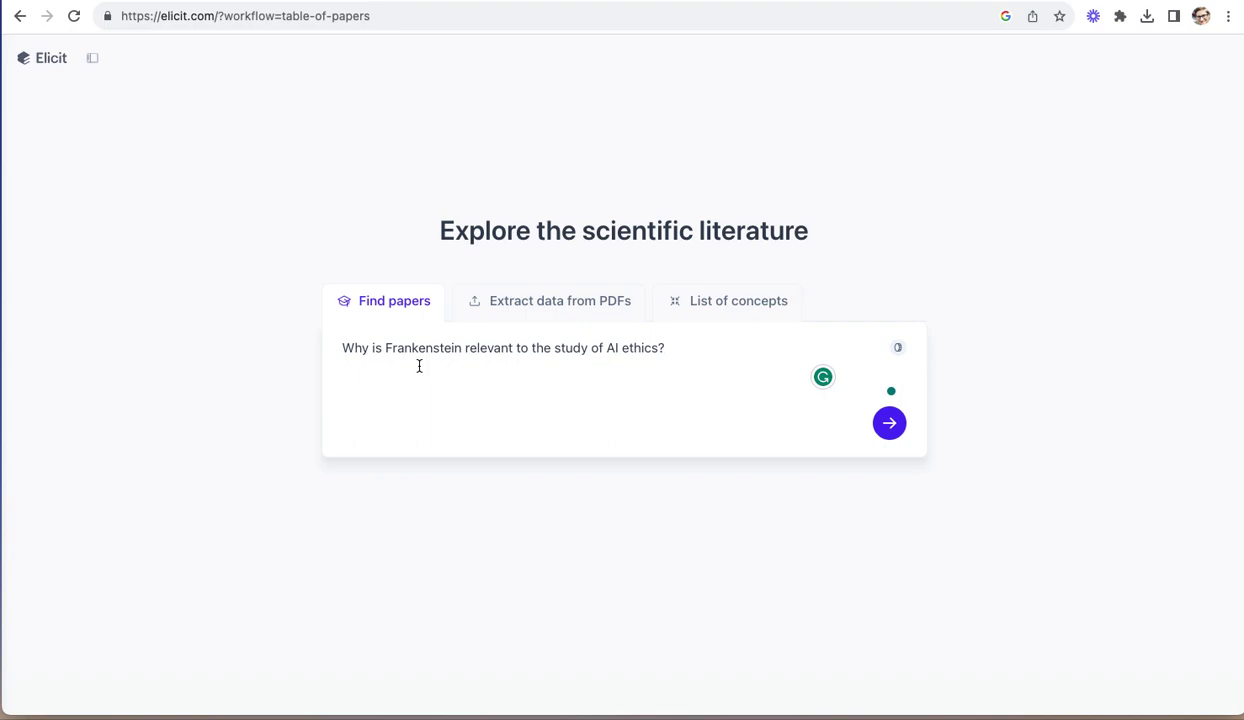
pyautogui.click(890, 425)
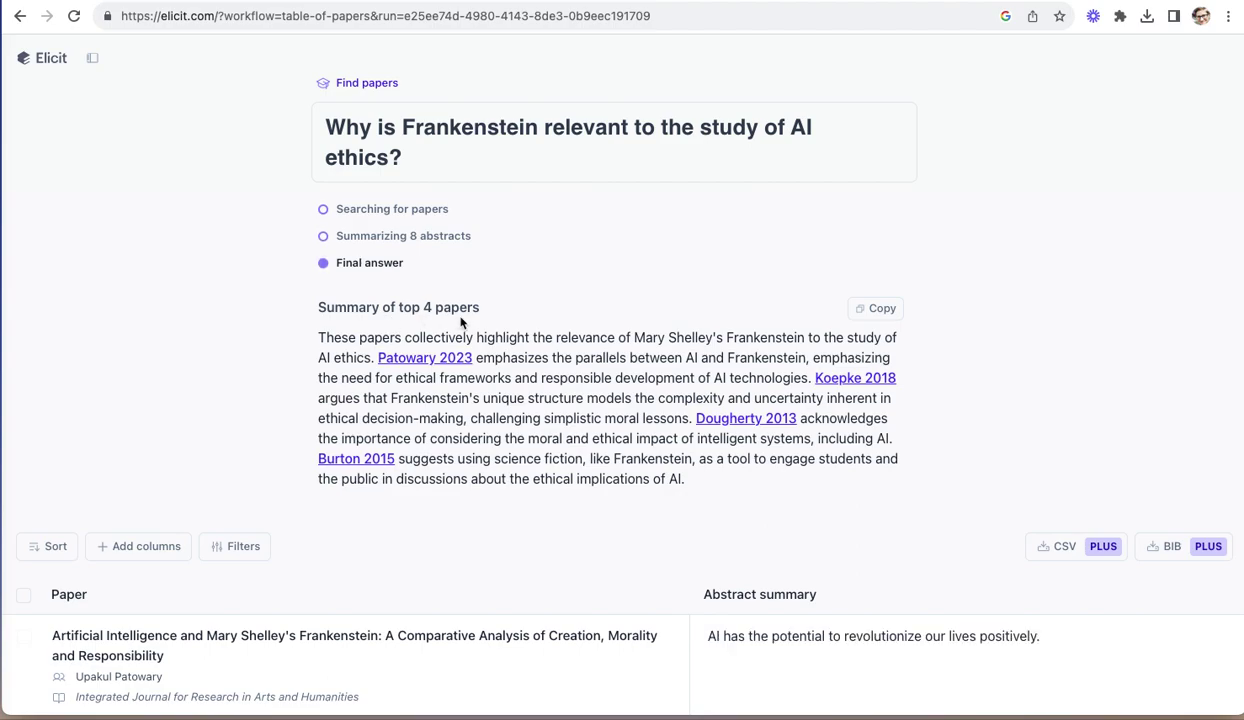
# Examine the summary of the top papers and the table of papers with their abstract summaries.
pyautogui.scroll(-3, 615, 478)
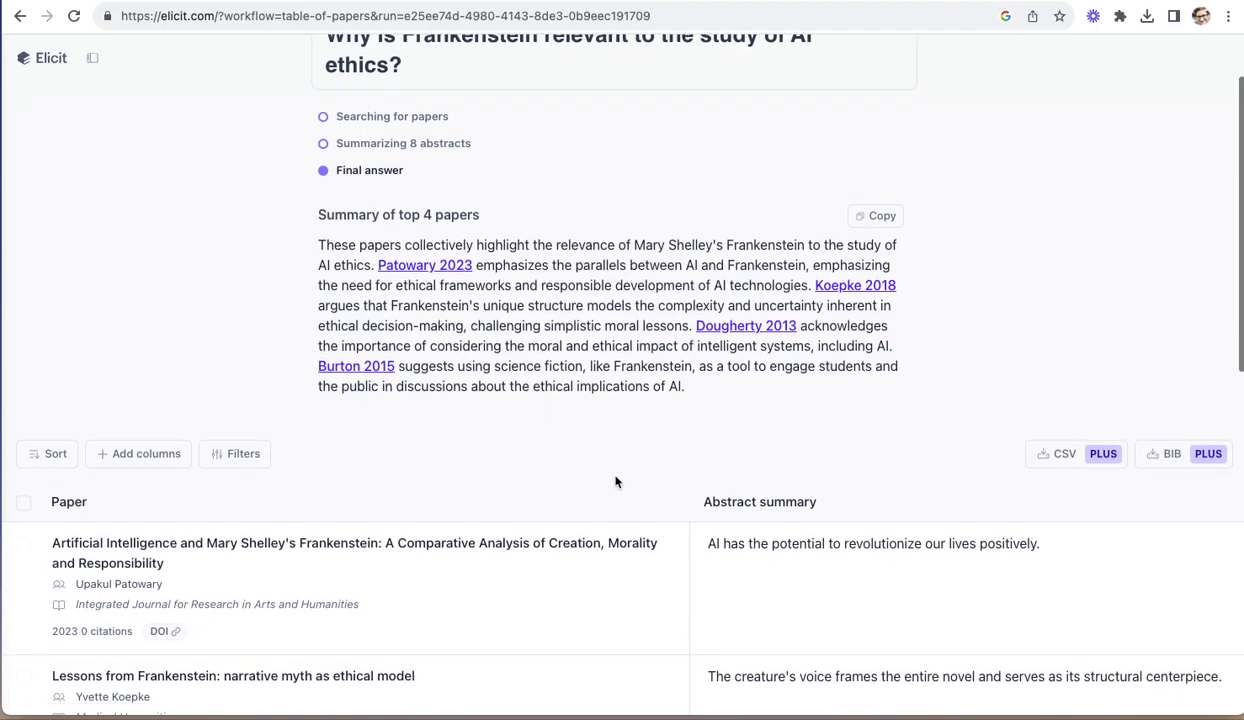
pyautogui.scroll(-2, 615, 482)
pyautogui.scroll(-1, 615, 482)
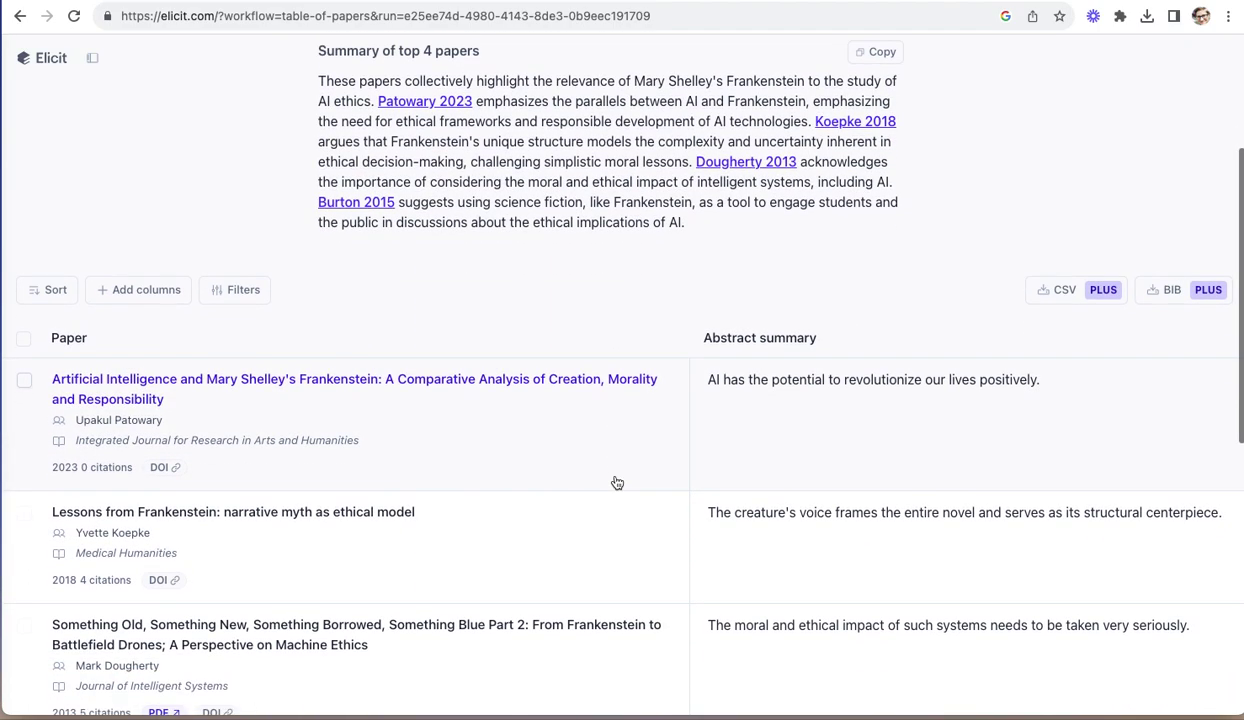
pyautogui.scroll(-1, 617, 483)
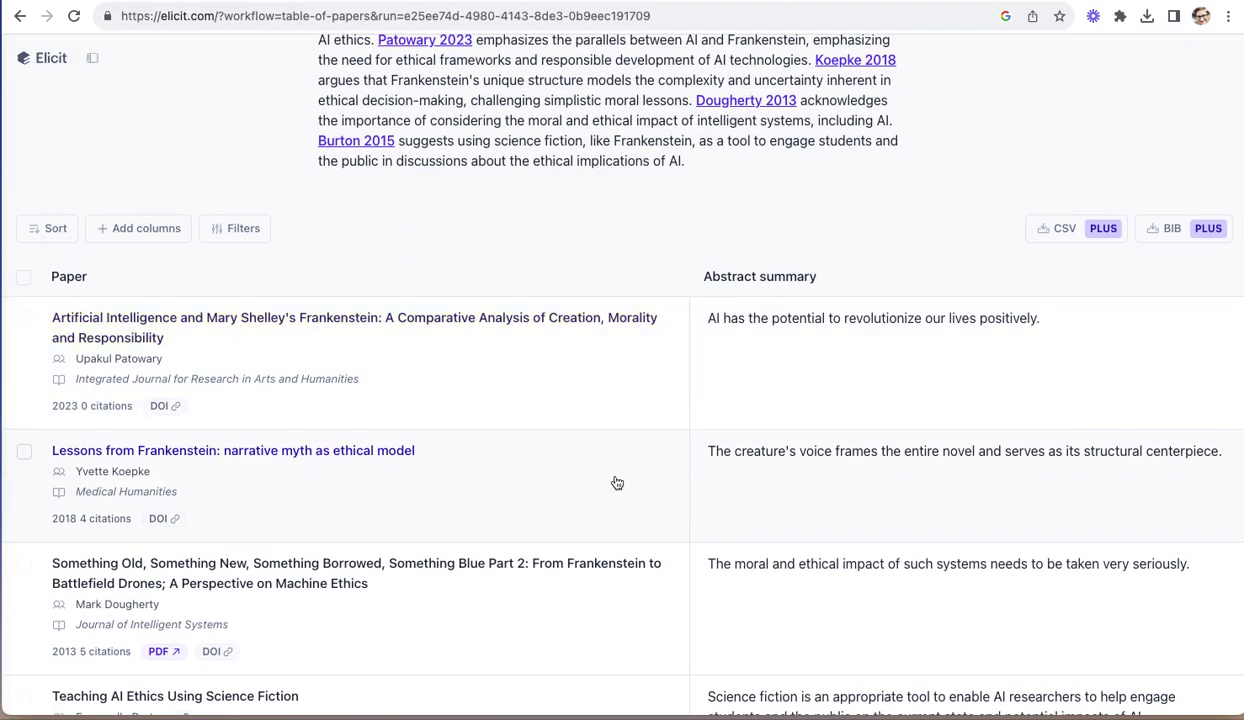
pyautogui.scroll(-1, 617, 483)
pyautogui.scroll(-4, 617, 483)
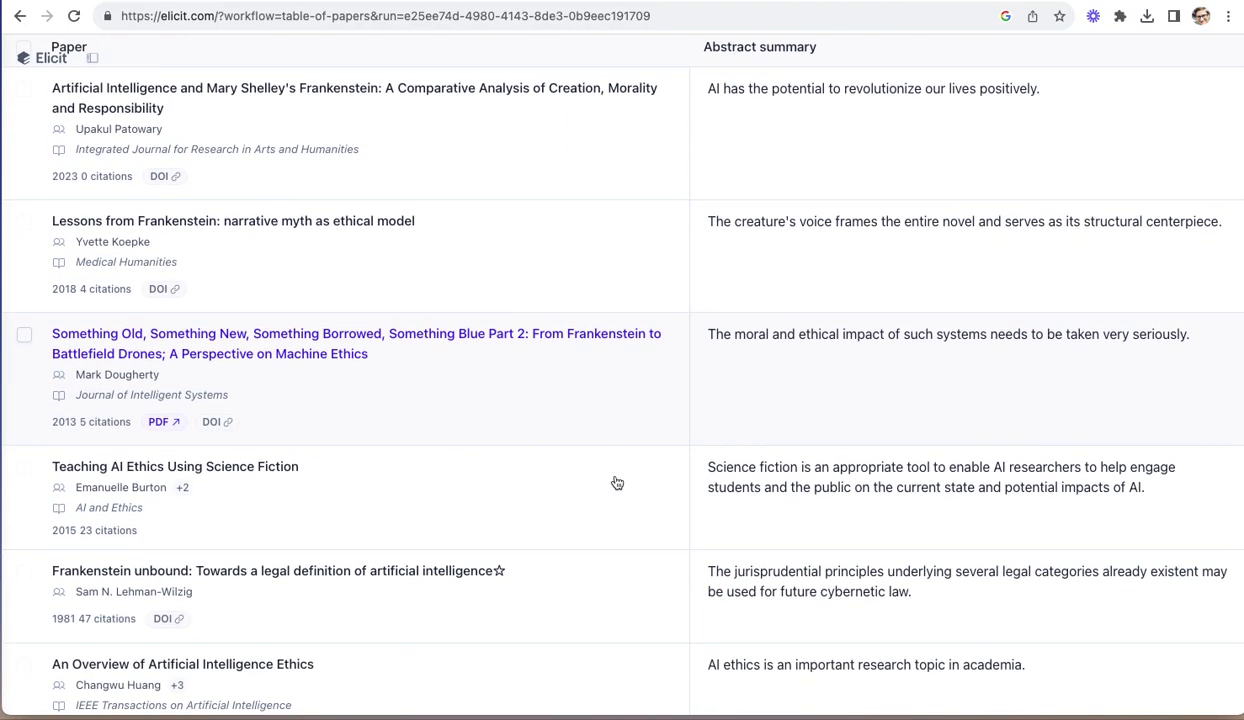
pyautogui.scroll(-3, 617, 483)
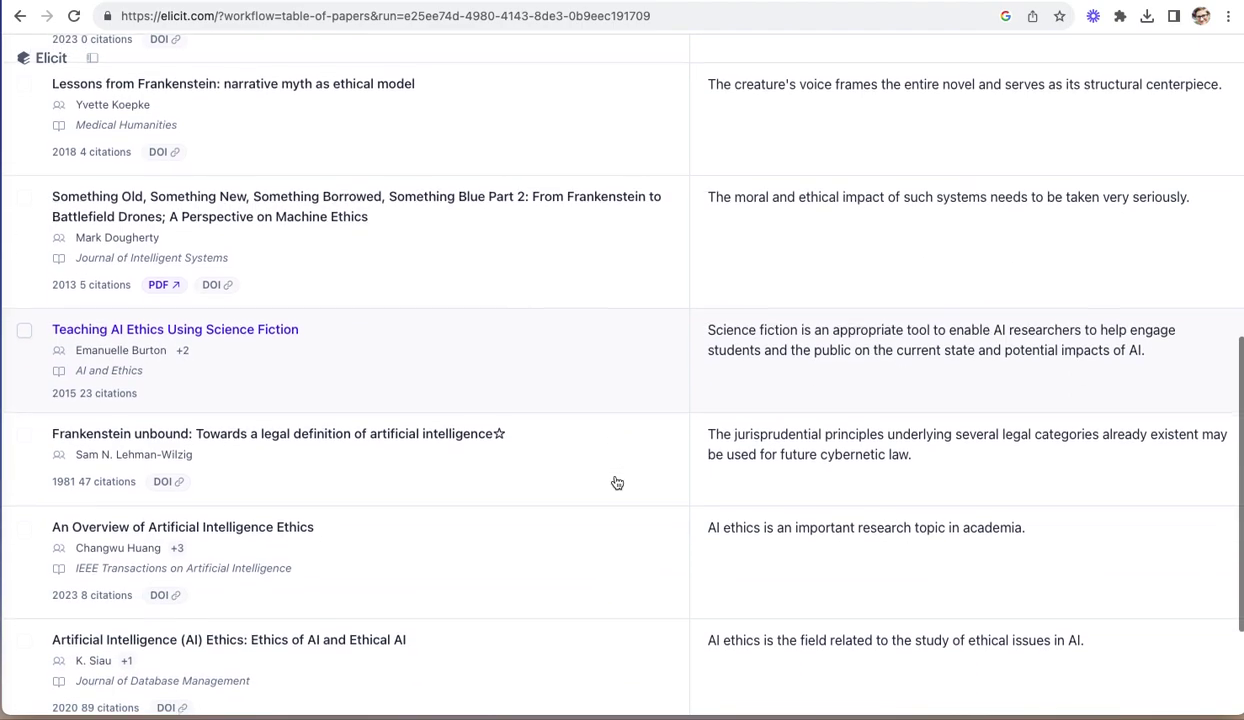
pyautogui.scroll(14, 617, 483)
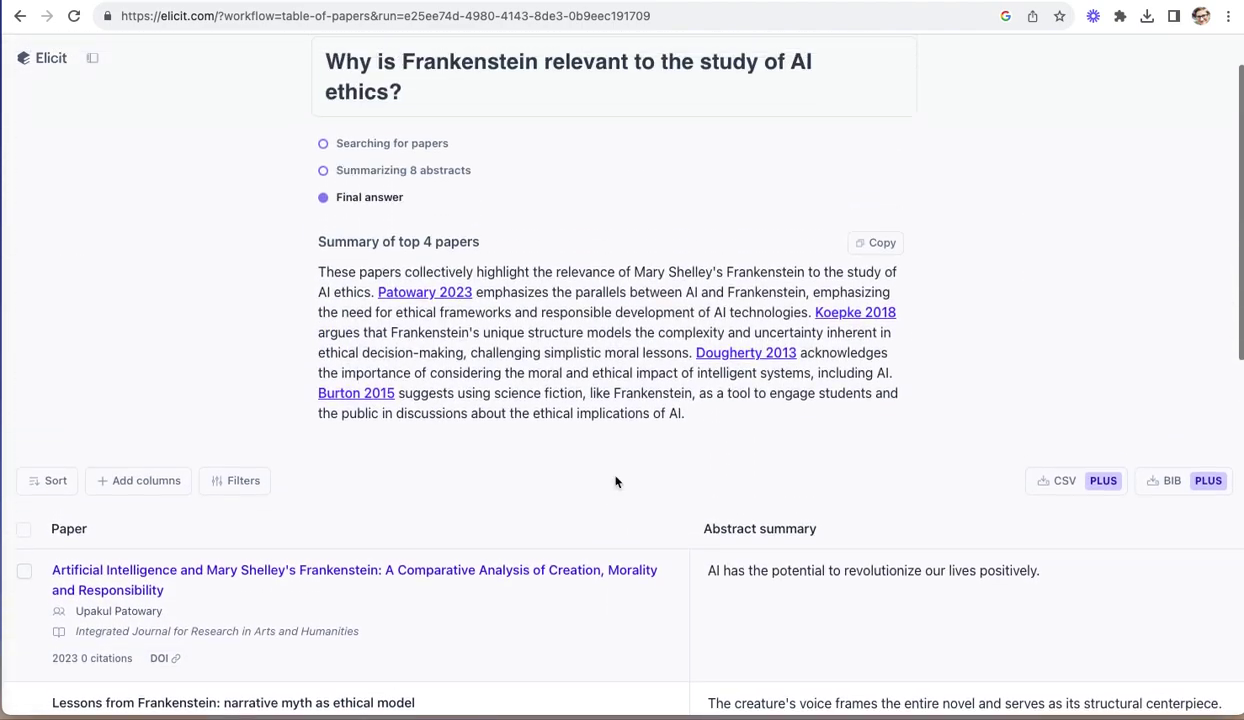